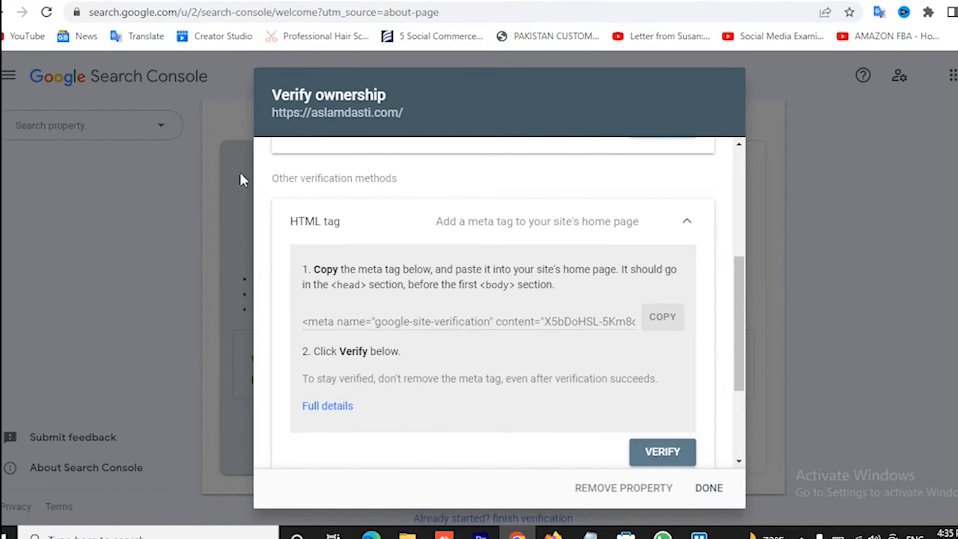
# Switch from Search Console to the WordPress admin dashboard of the site being verified.
pyautogui.click(234, 1)
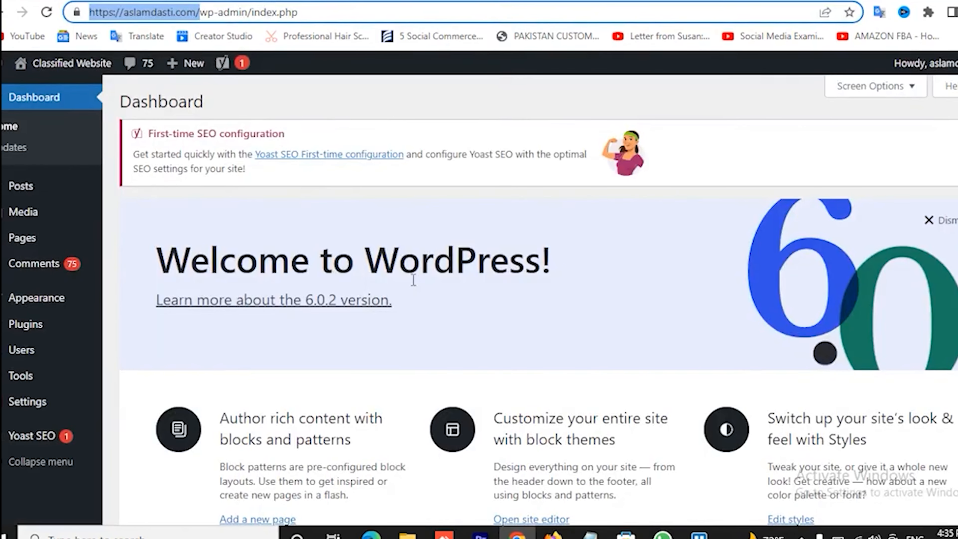
pyautogui.scroll(-4, 413, 280)
pyautogui.scroll(4, 414, 280)
pyautogui.click(300, 231)
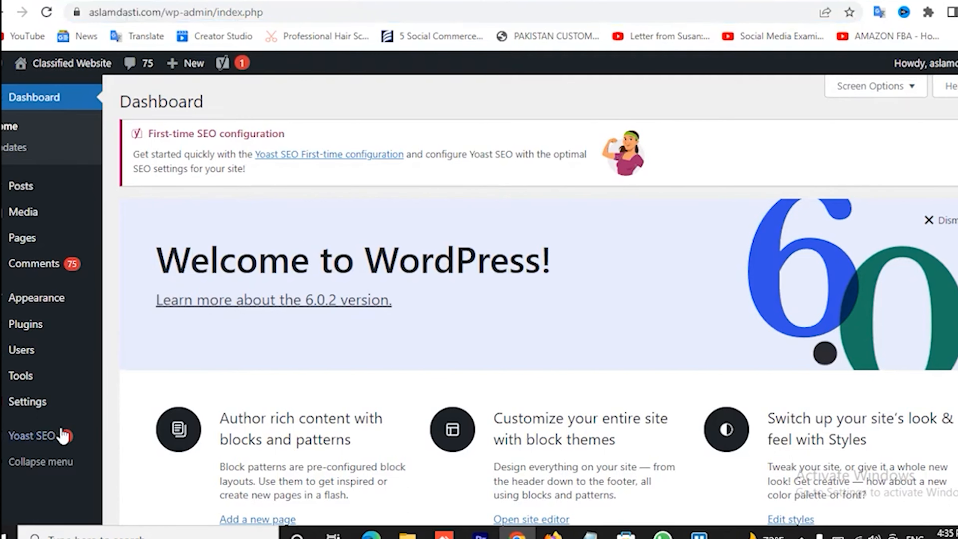
# Open the Webmaster Tools verification settings within Yoast SEO's general settings.
pyautogui.moveTo(53, 437)
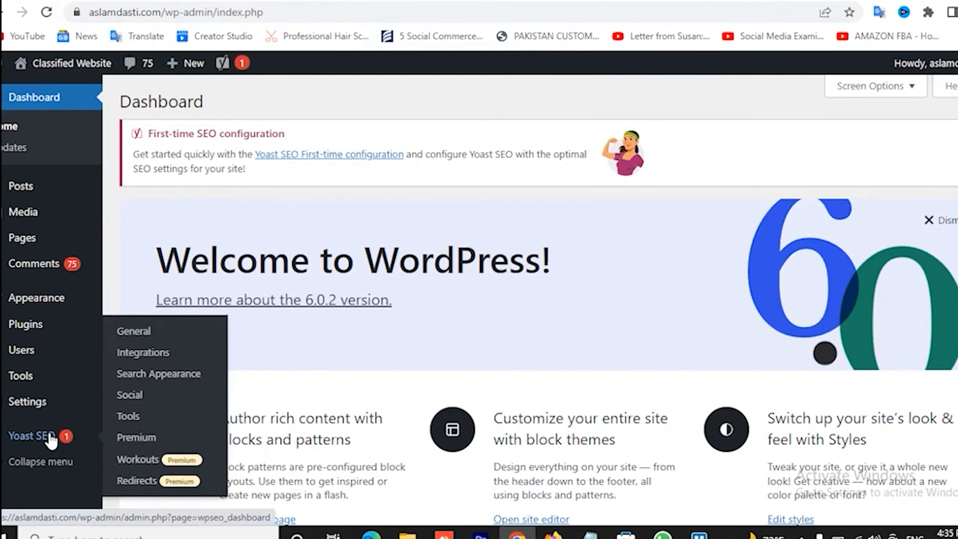
pyautogui.click(151, 337)
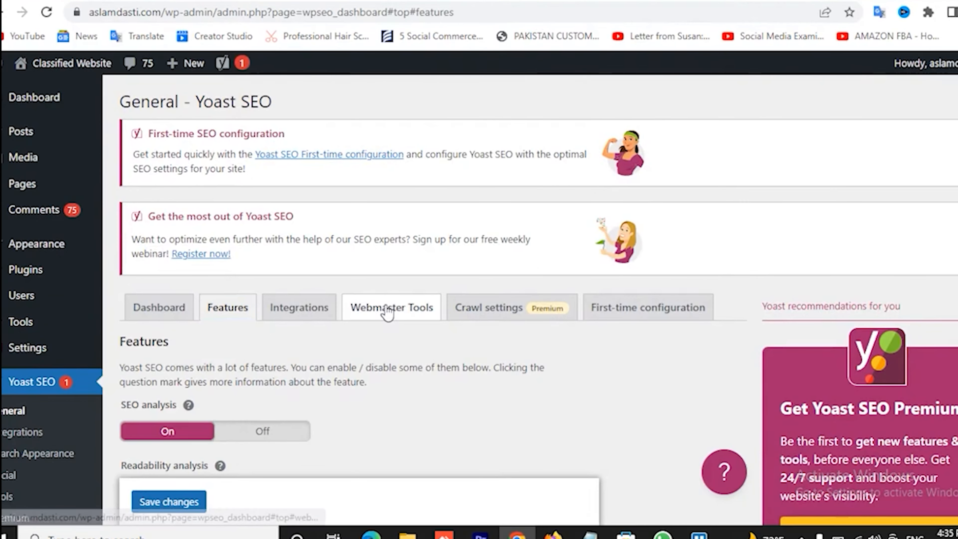
pyautogui.click(387, 313)
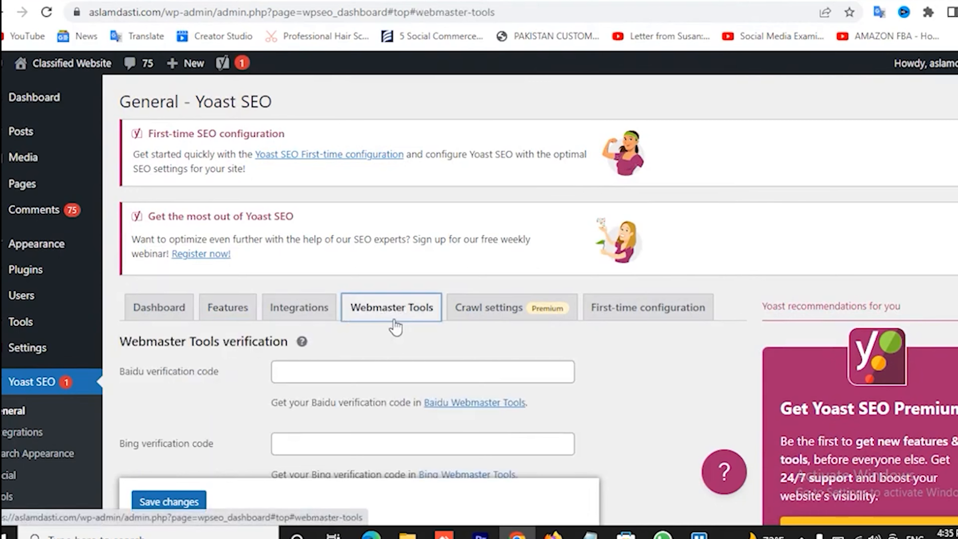
pyautogui.scroll(-4, 400, 324)
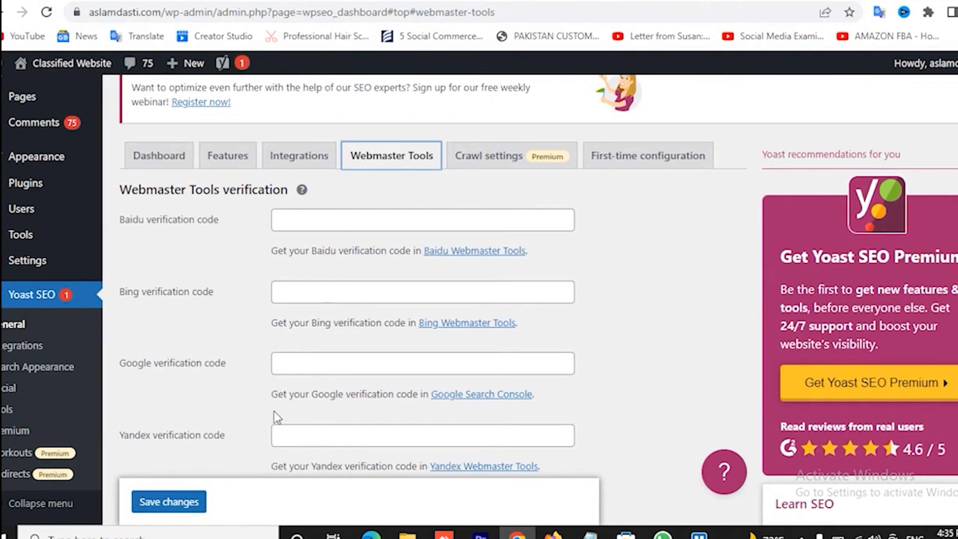
# Try the copied Google site verification tag as Yoast's Google verification code, and clear the entry without saving.
pyautogui.click(330, 370)
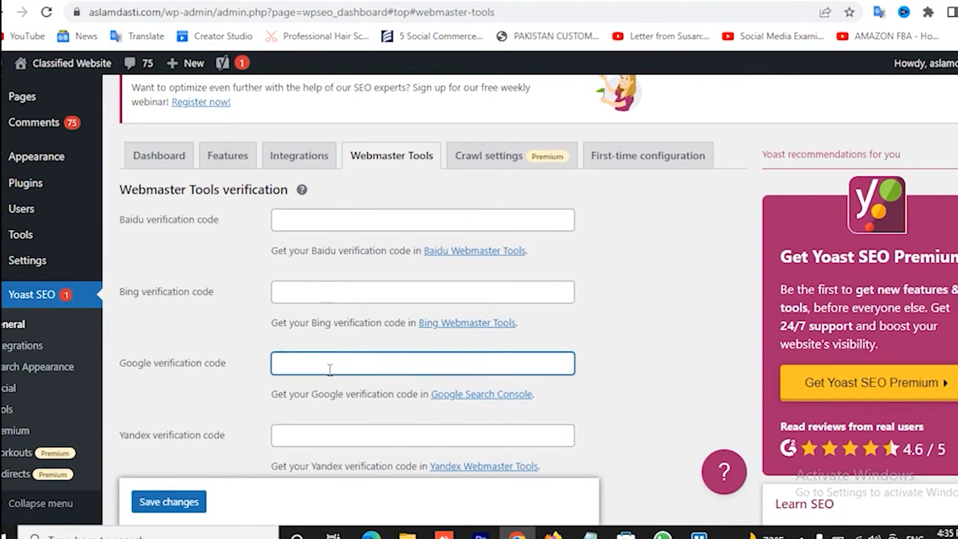
pyautogui.write('<meta name="google-site-verification" content="X5bDoHSL-5Km8oZEAt5QeU-S1oprWIz4mB2pvgZp5M8" />')
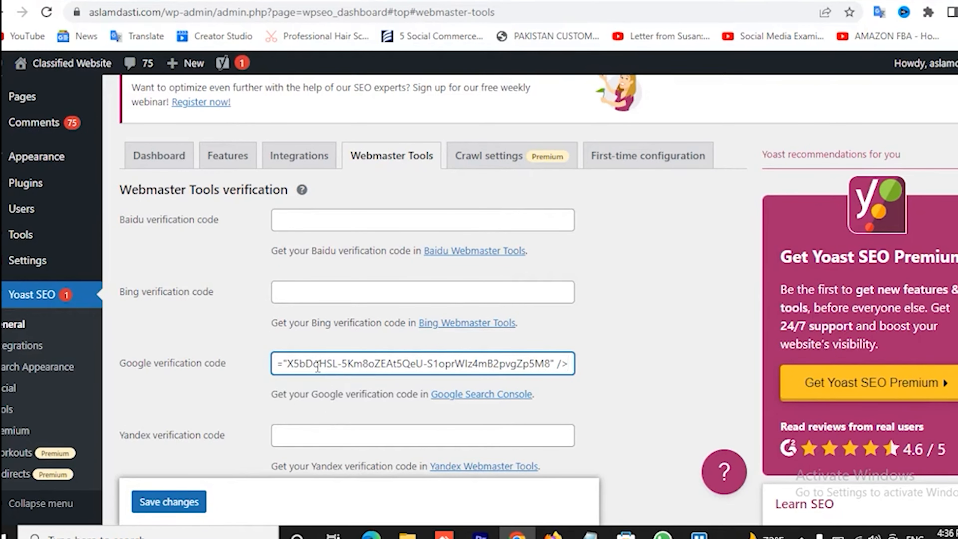
pyautogui.hotkey('ctrl', 'a')
pyautogui.press('BackSpace')
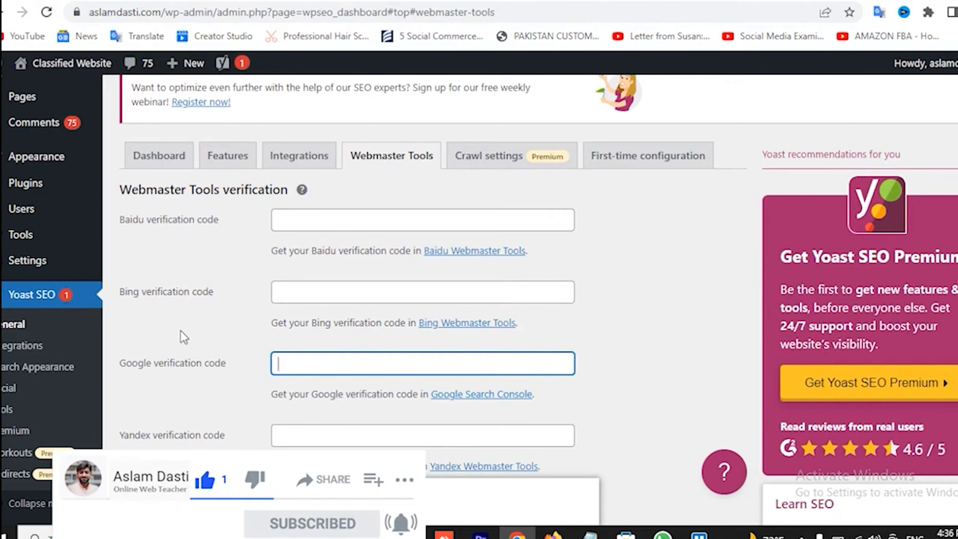
pyautogui.scroll(-2, 424, 358)
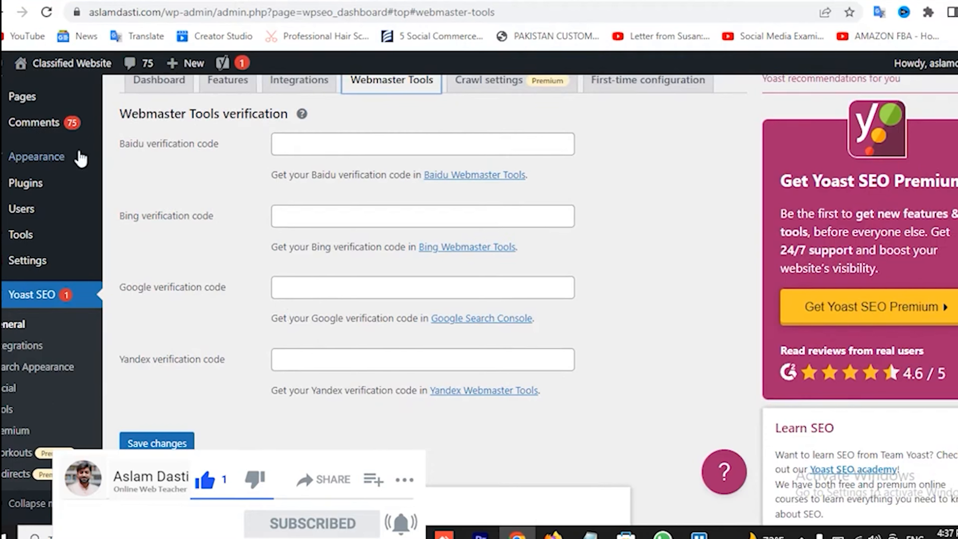
# Open the Astra theme's Theme Header file (header.php) in the Theme File Editor, accepting the direct-edit warning.
pyautogui.moveTo(49, 156)
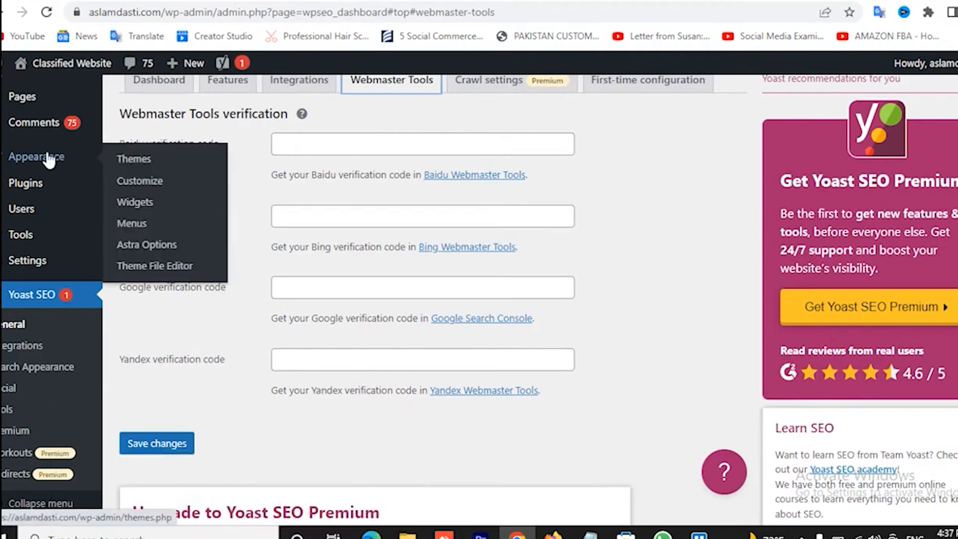
pyautogui.click(167, 269)
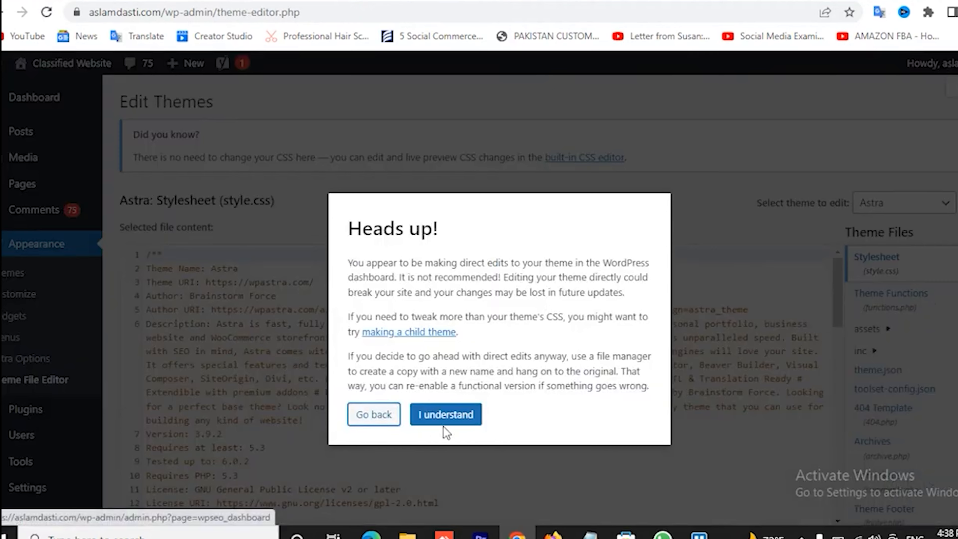
pyautogui.click(451, 417)
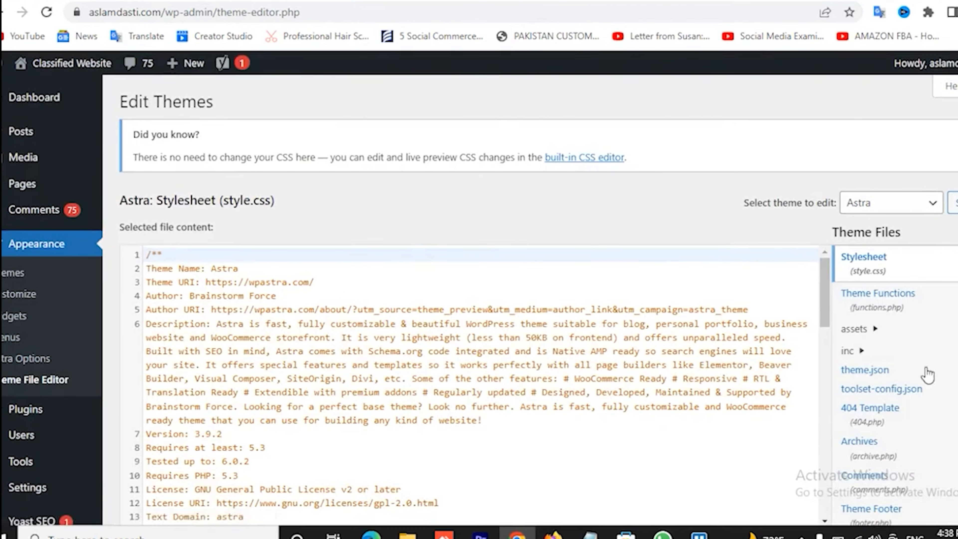
pyautogui.scroll(-4, 940, 361)
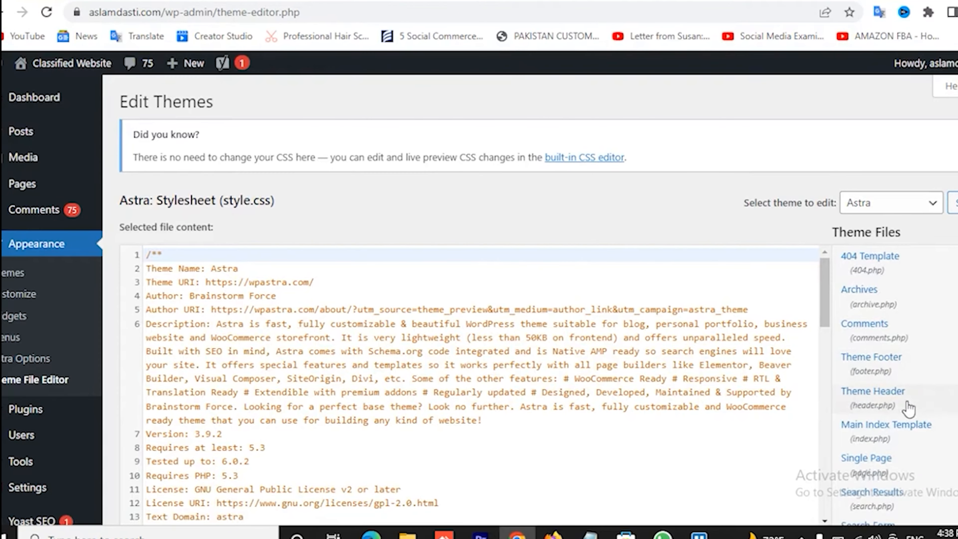
pyautogui.click(875, 395)
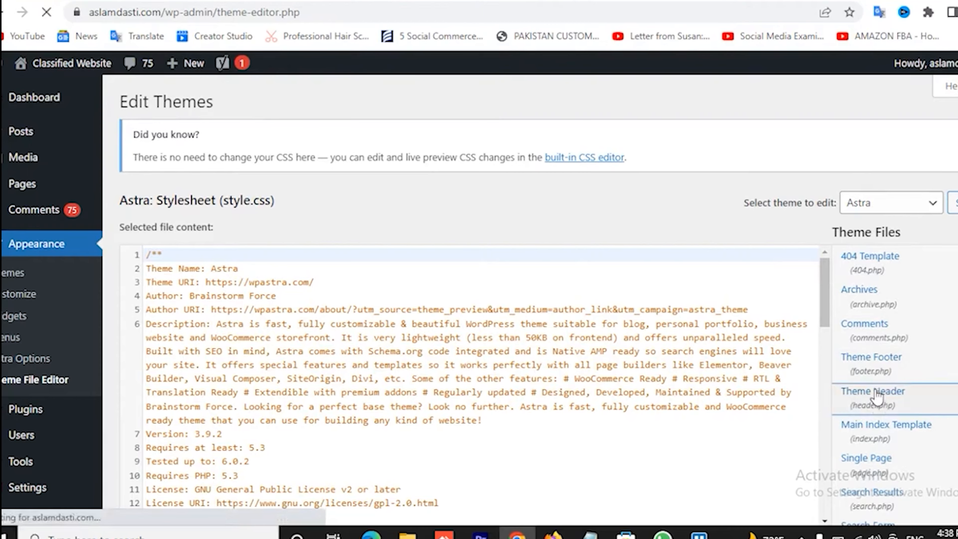
# Insert the google-site-verification meta tag on a new line directly below the opening <head> tag and update the file.
pyautogui.scroll(-5, 440, 300)
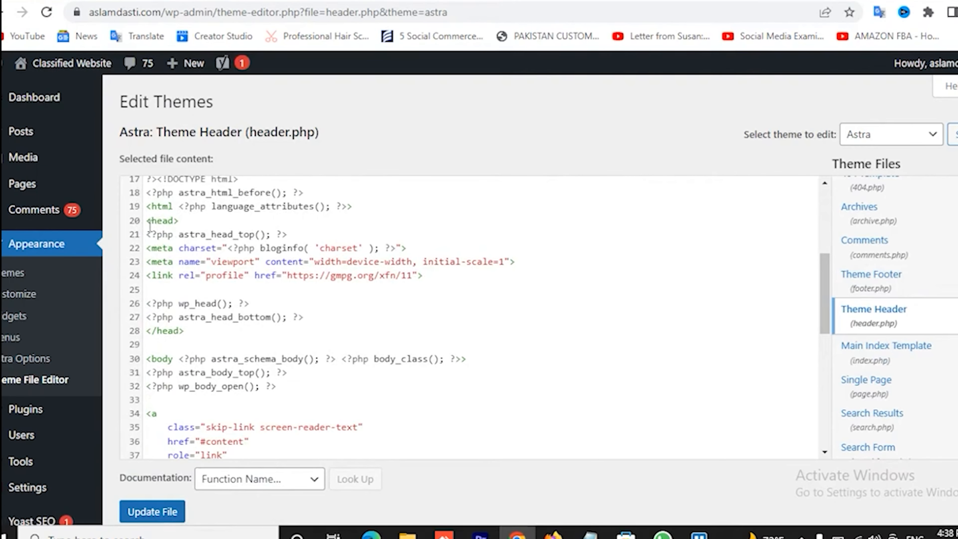
pyautogui.moveTo(147, 222); pyautogui.dragTo(180, 223)
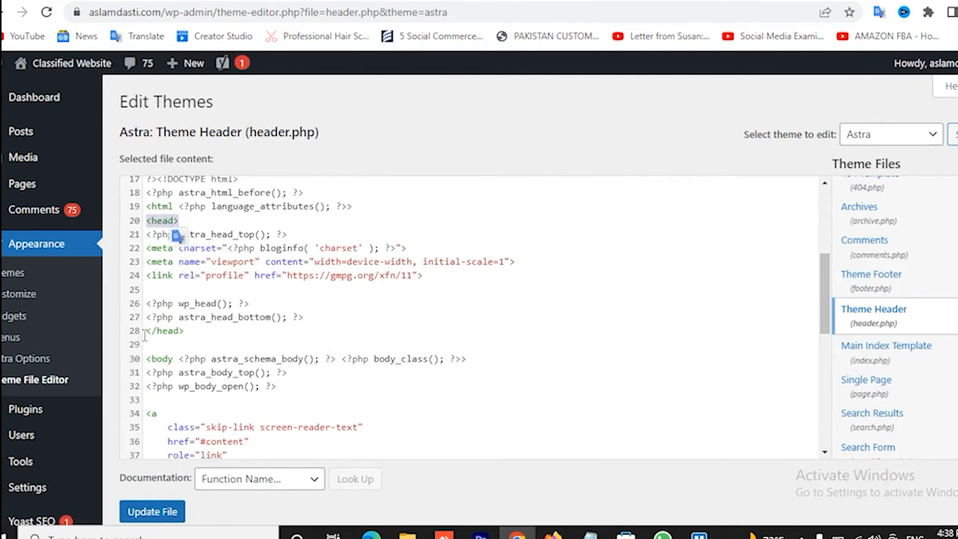
pyautogui.moveTo(147, 332); pyautogui.dragTo(184, 335)
pyautogui.click(217, 327)
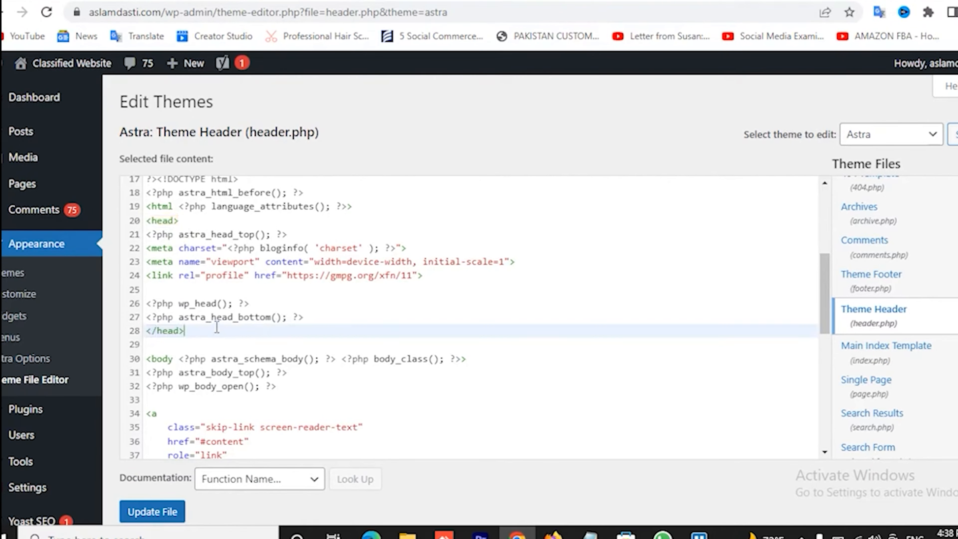
pyautogui.click(196, 223)
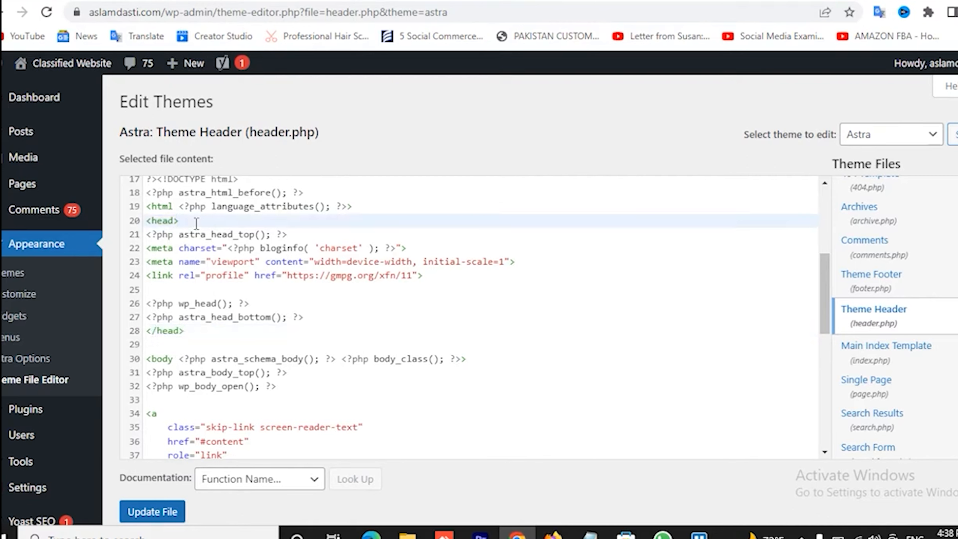
pyautogui.press('Return')
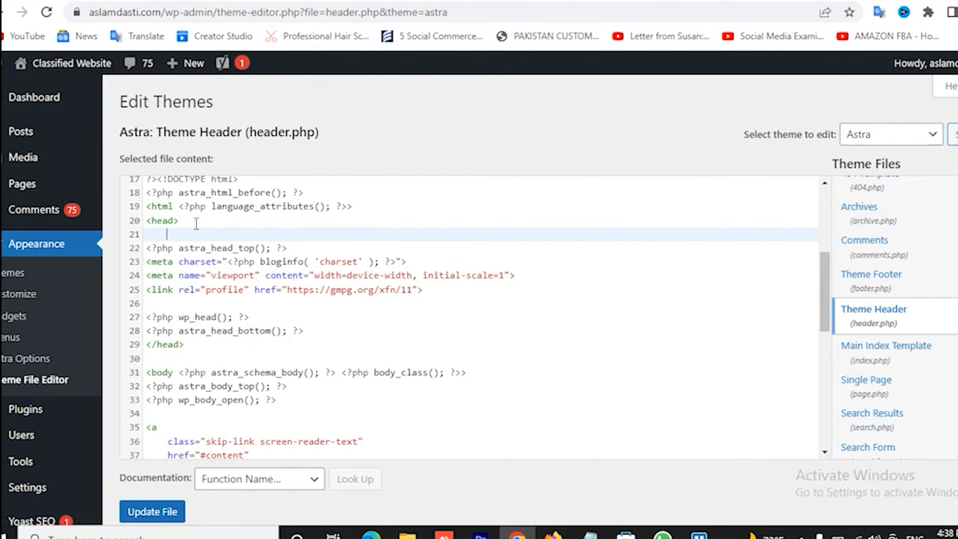
pyautogui.write('<meta name="google-site-verification" content="X5bDoHSL-5Km8oZEAt5QeU-S1oprWIz4mB2pvgZp5M8" />')
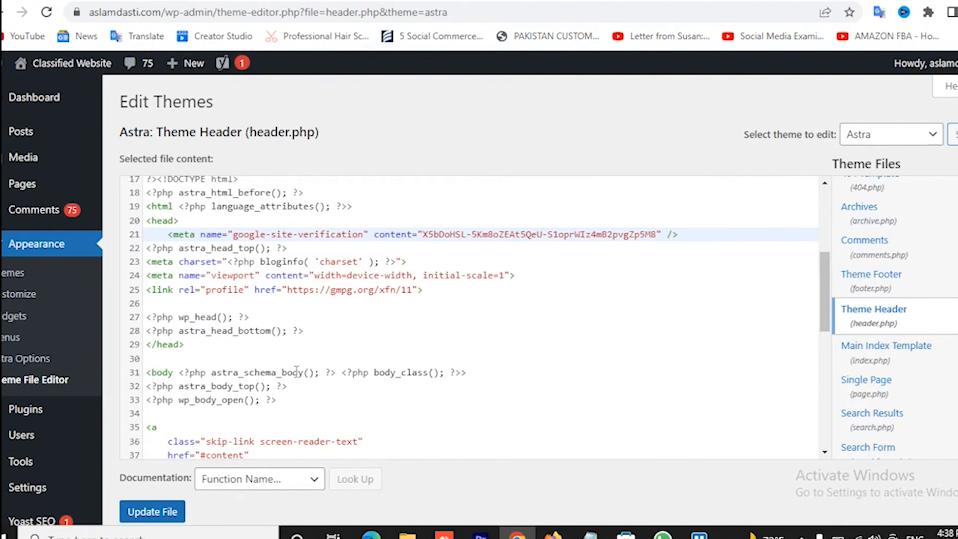
pyautogui.click(162, 510)
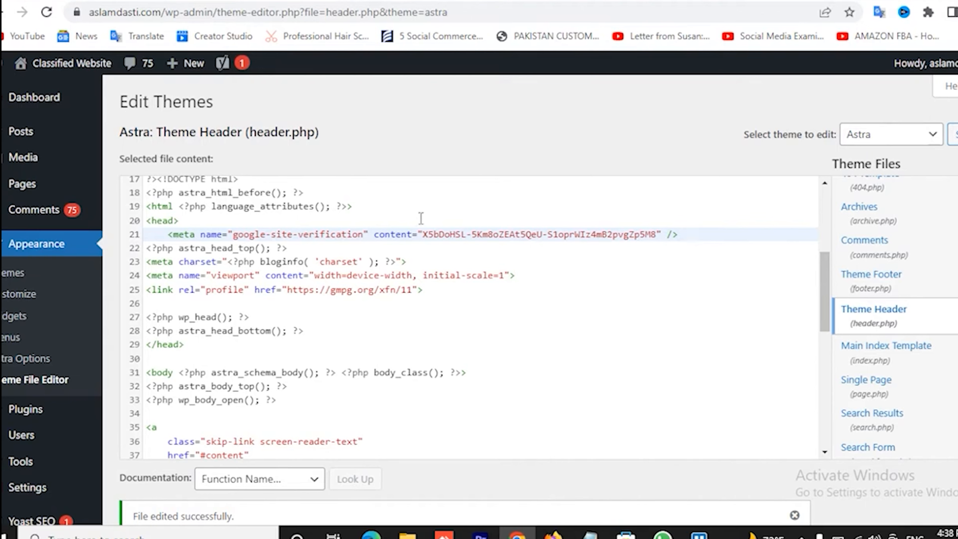
pyautogui.doubleClick(253, 237)
pyautogui.tripleClick(339, 237)
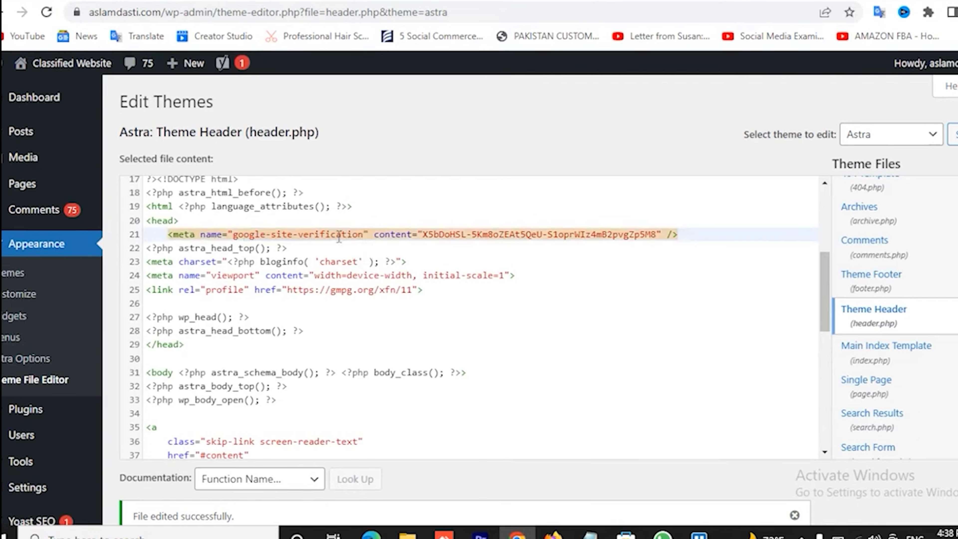
pyautogui.click(339, 237)
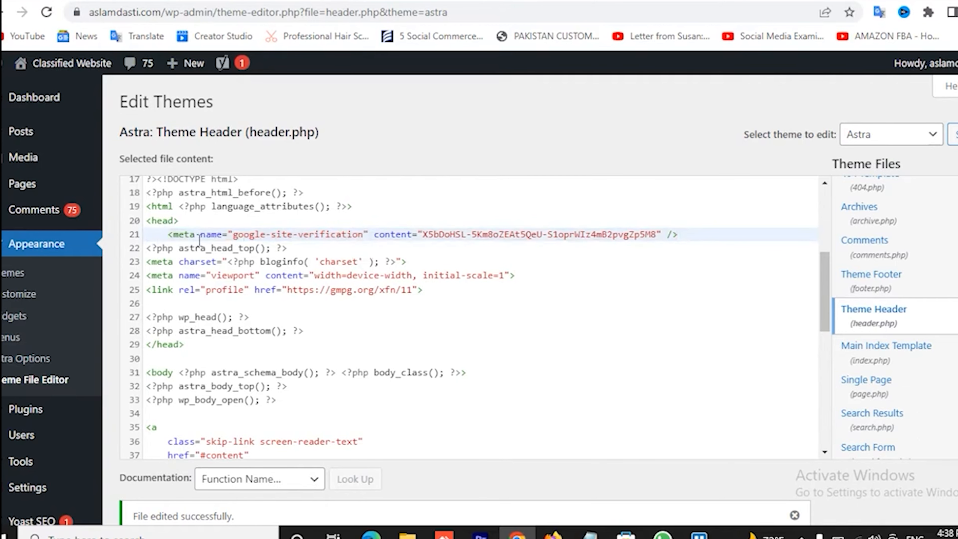
# Return to Search Console and verify ownership of the site with the HTML tag method.
pyautogui.click(518, 1)
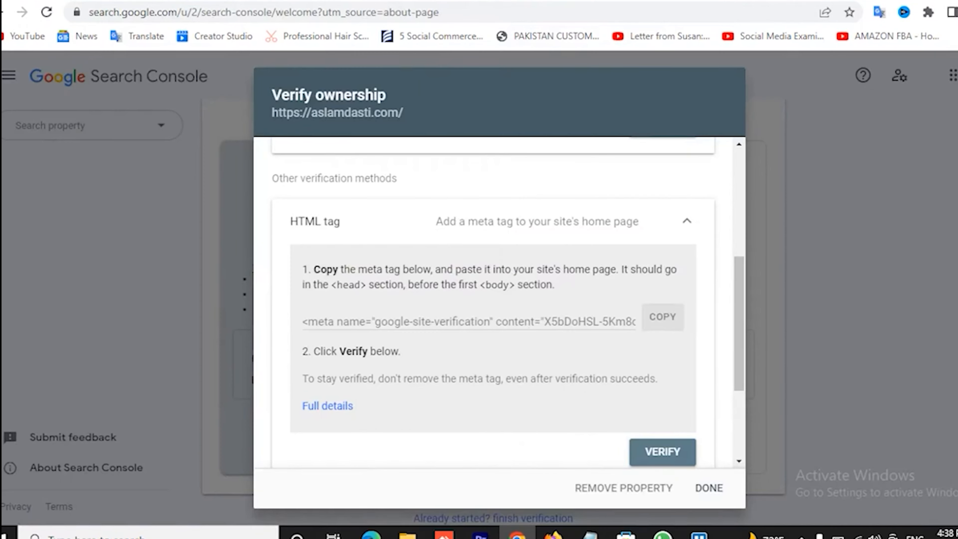
pyautogui.click(666, 453)
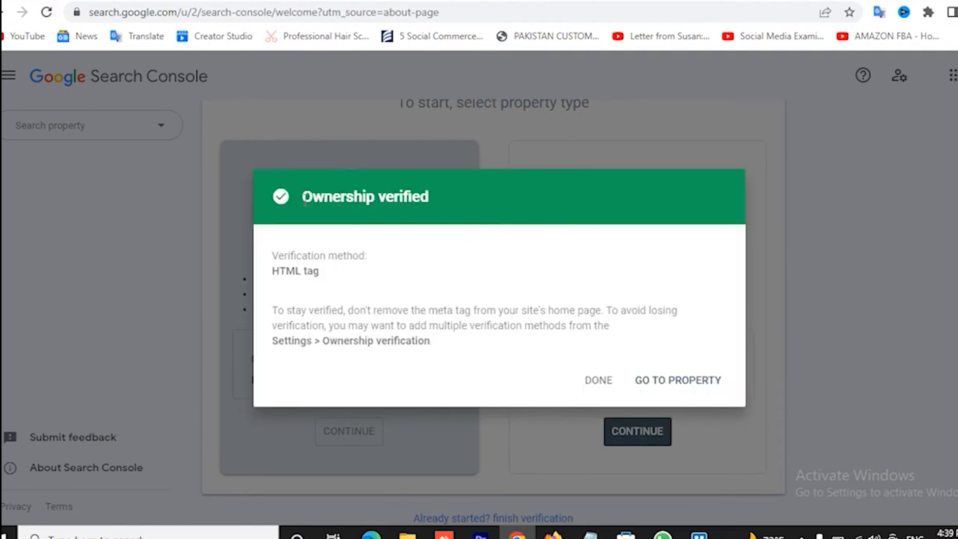
pyautogui.moveTo(306, 204); pyautogui.dragTo(445, 215)
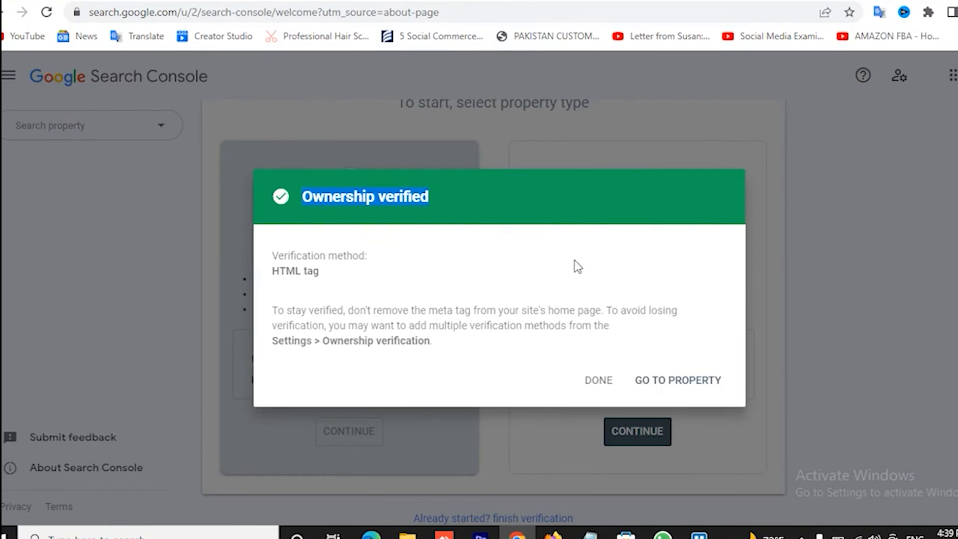
# Go to the verified property and view its Overview and Performance report, dismissing the introductory tips.
pyautogui.click(681, 382)
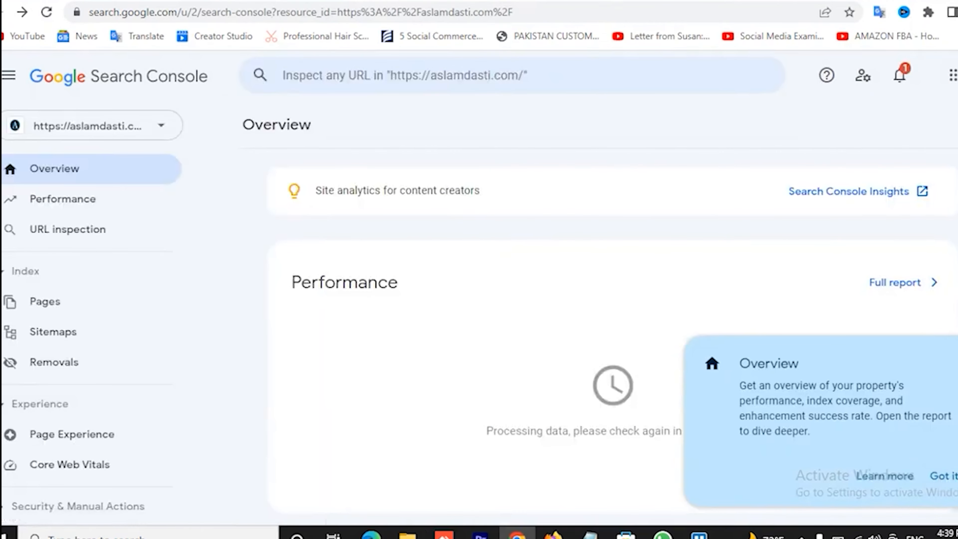
pyautogui.click(945, 476)
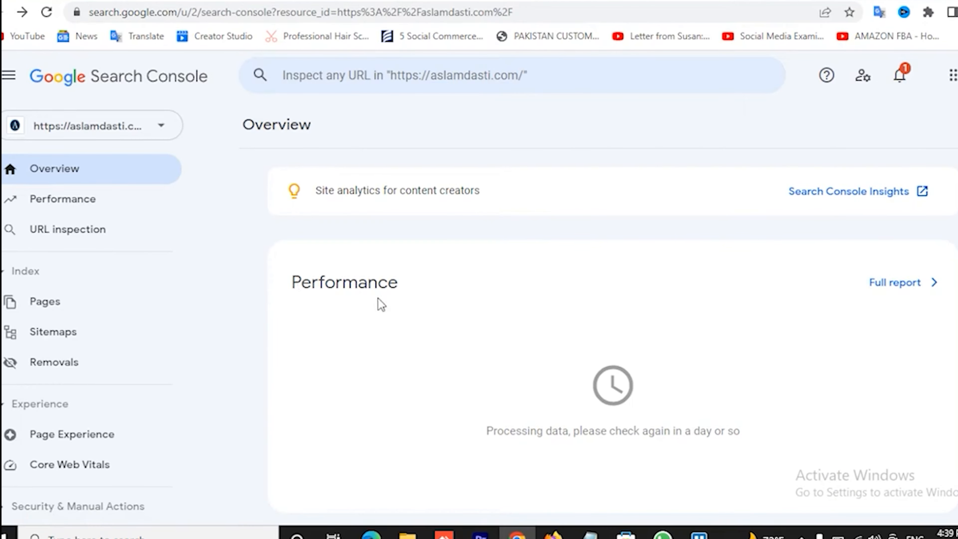
pyautogui.click(90, 203)
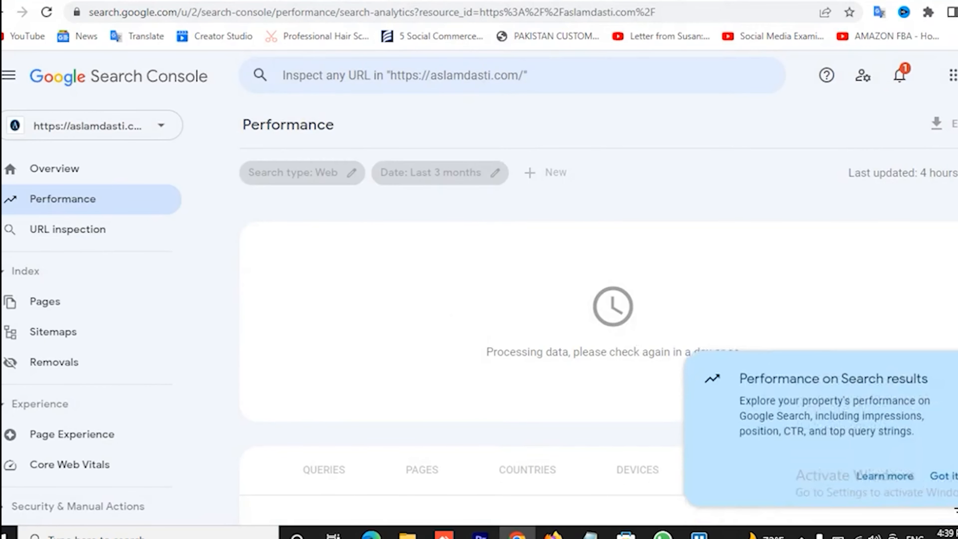
pyautogui.click(943, 476)
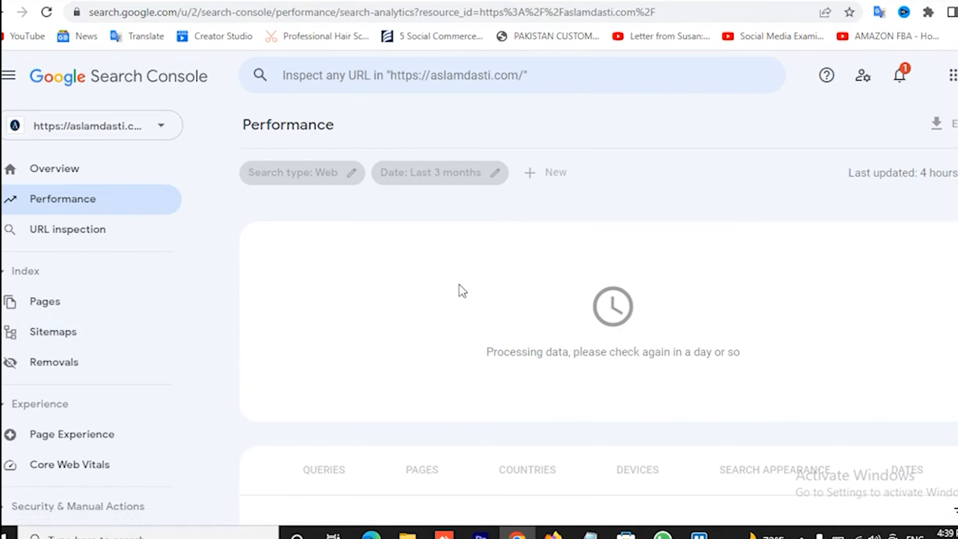
# Switch back to the WordPress admin and open Yoast SEO's General settings.
pyautogui.click(272, 0)
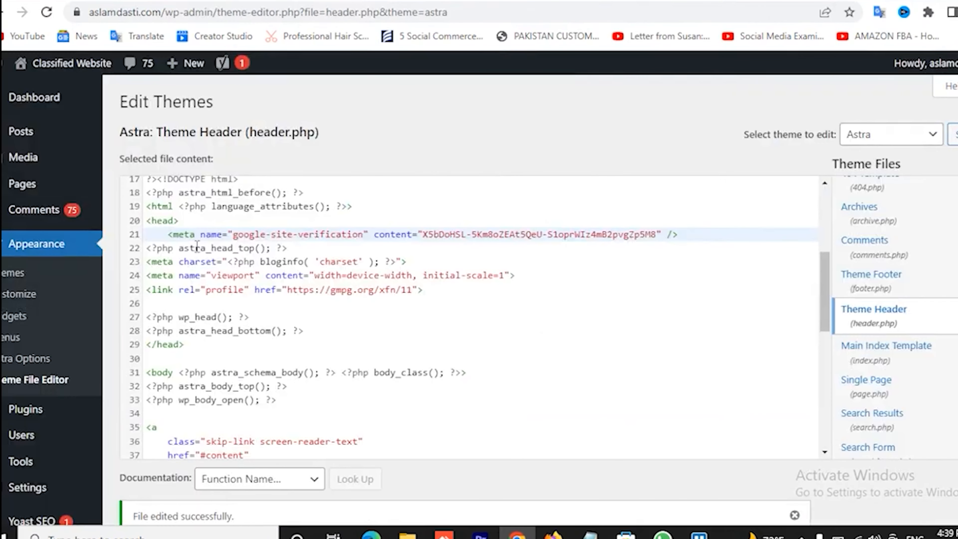
pyautogui.scroll(-3, 74, 408)
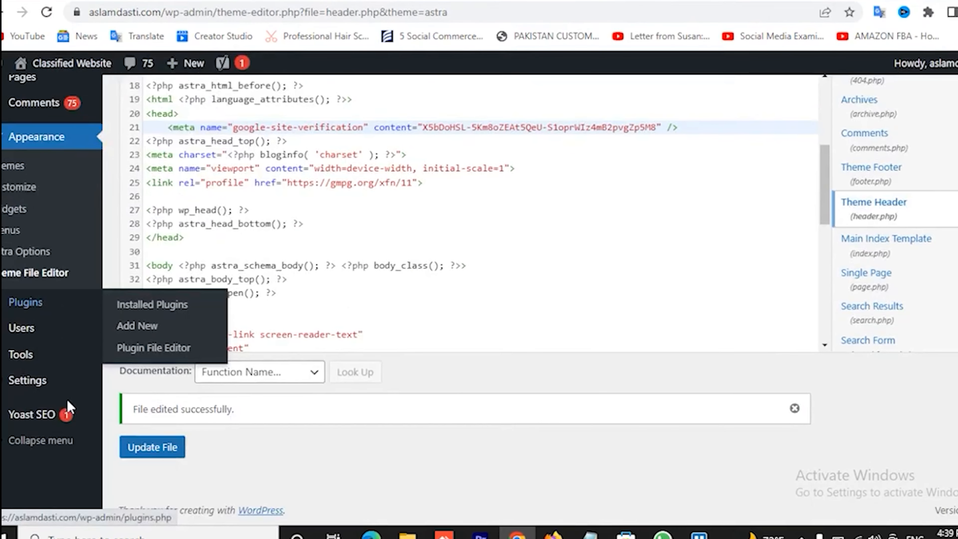
pyautogui.moveTo(32, 417)
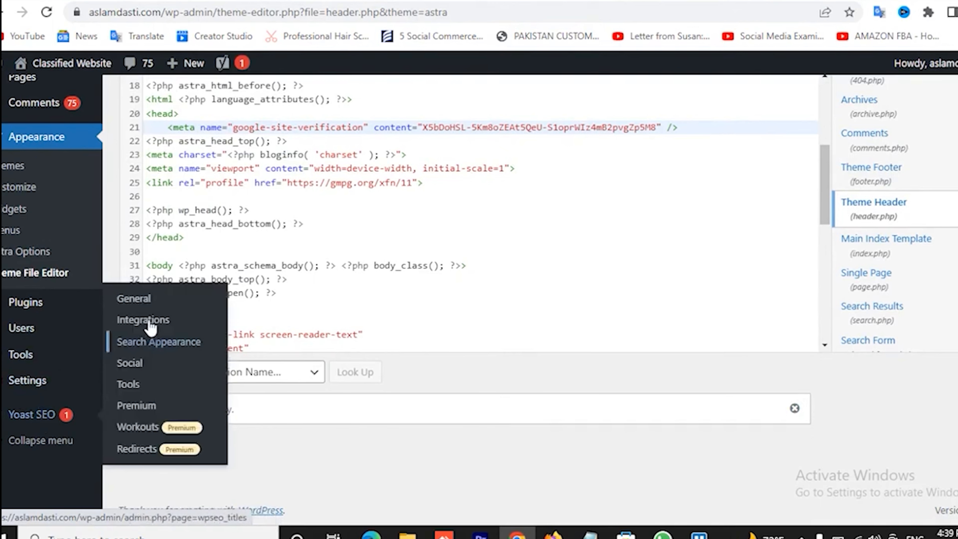
pyautogui.click(133, 298)
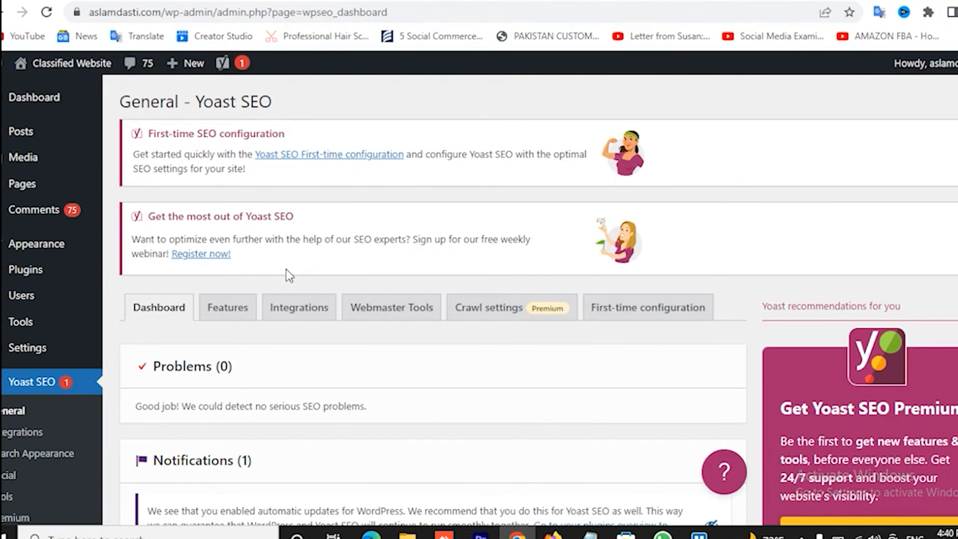
# Go to Yoast SEO's Features settings and try XML sitemaps as Off, leaving it set to On.
pyautogui.click(237, 320)
pyautogui.scroll(-8, 404, 348)
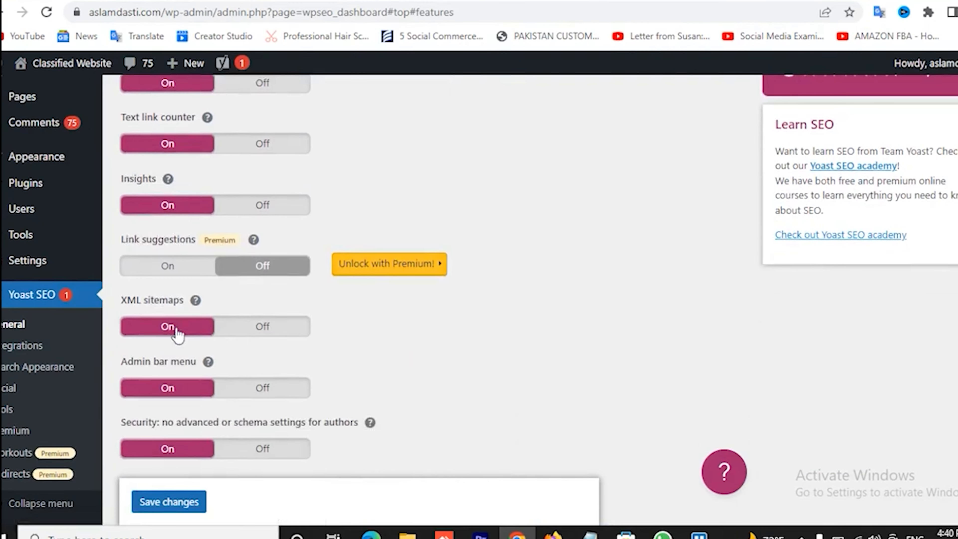
pyautogui.click(286, 334)
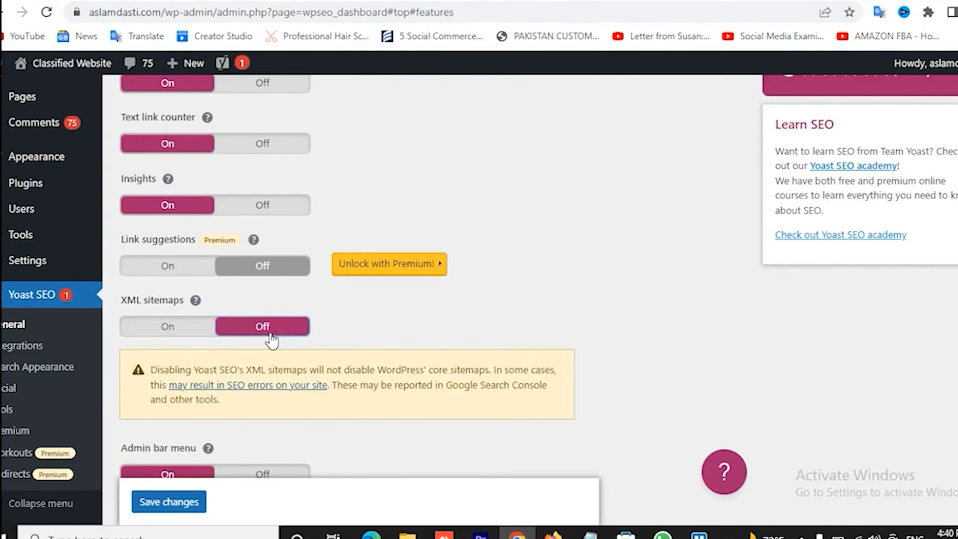
pyautogui.click(167, 334)
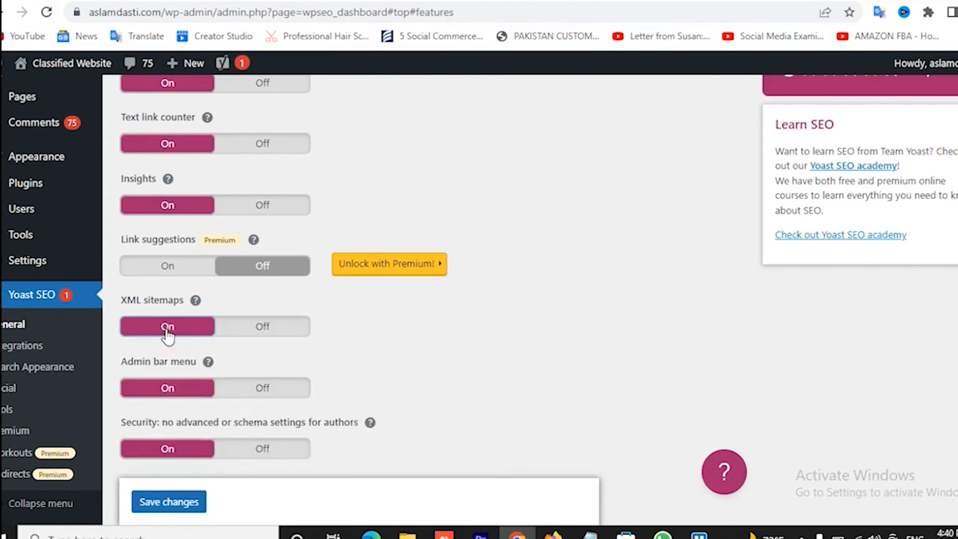
pyautogui.click(255, 332)
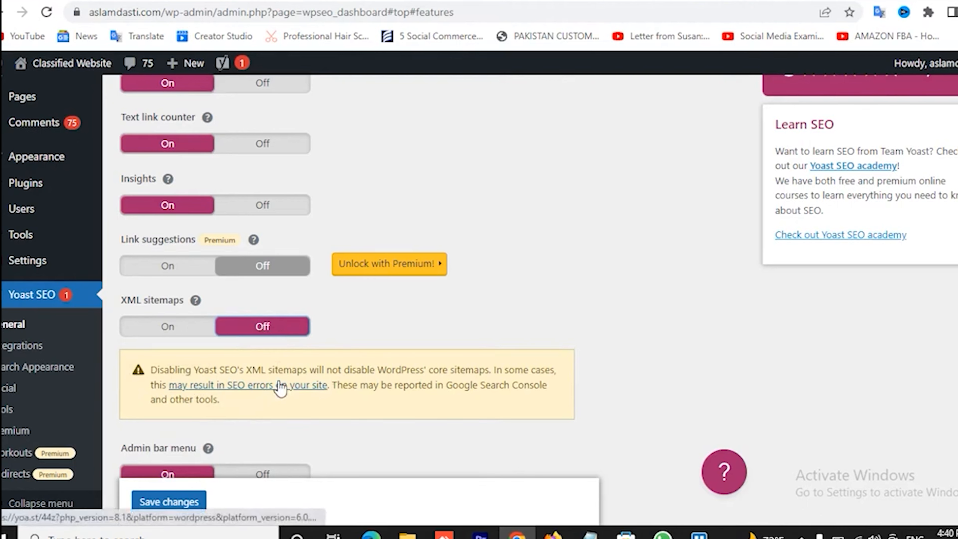
pyautogui.click(168, 326)
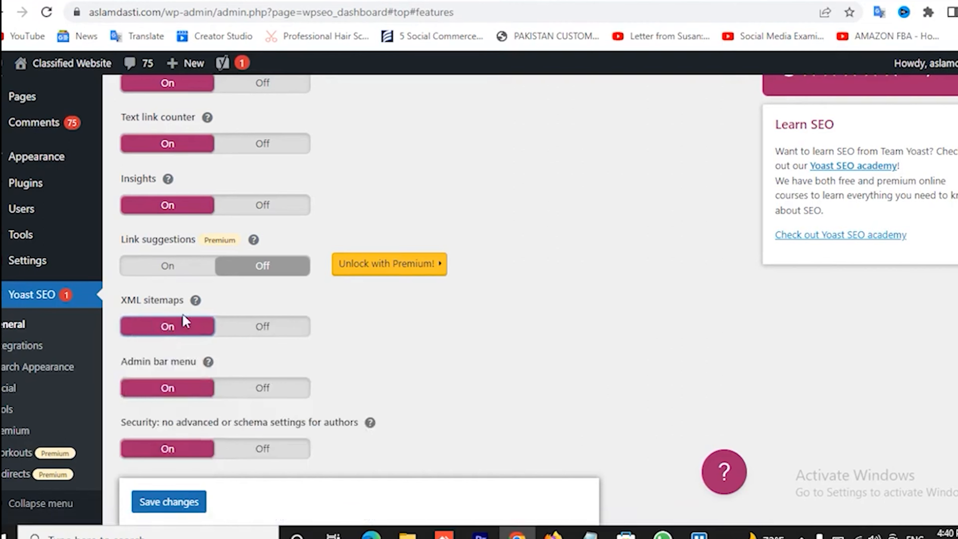
# Show the help text for XML sitemaps, open the site's XML sitemap from it and select the page address.
pyautogui.click(195, 301)
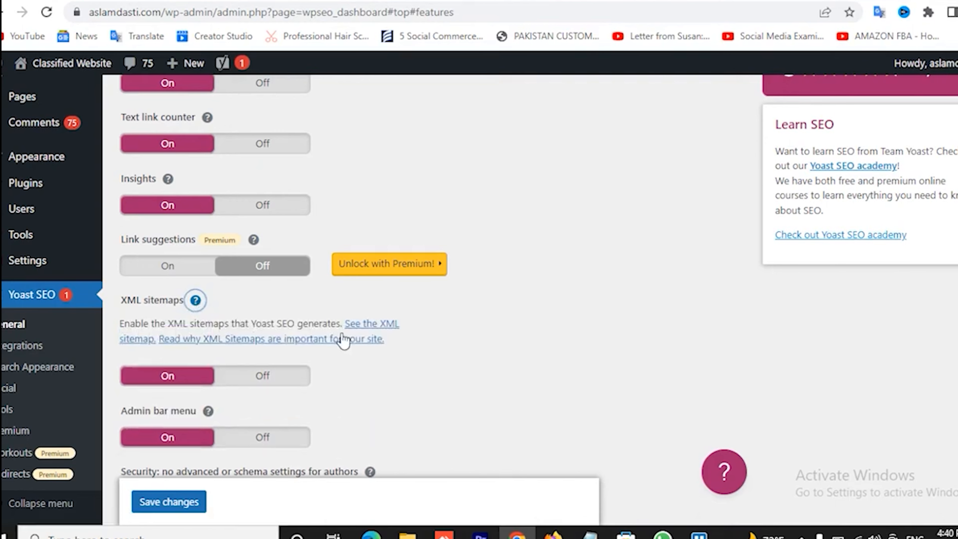
pyautogui.click(384, 331)
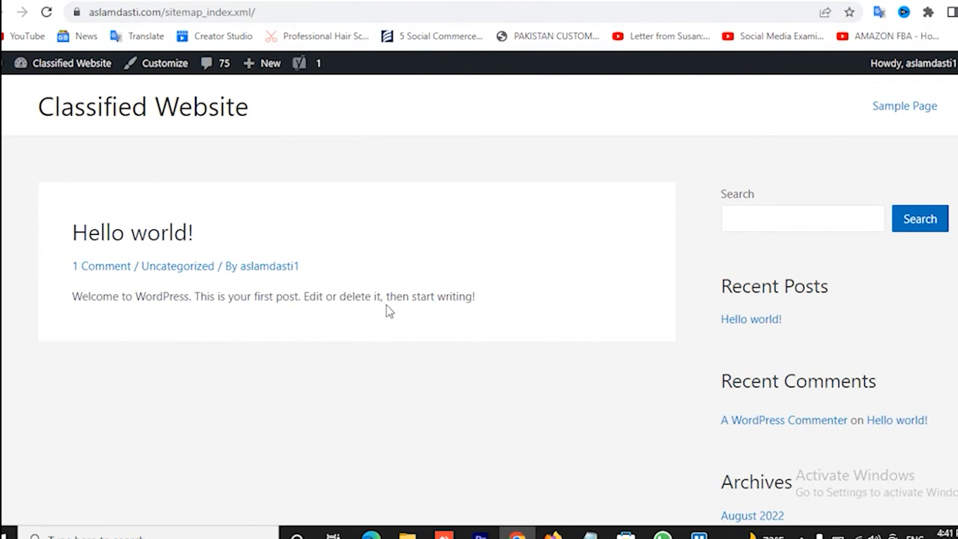
pyautogui.click(272, 8)
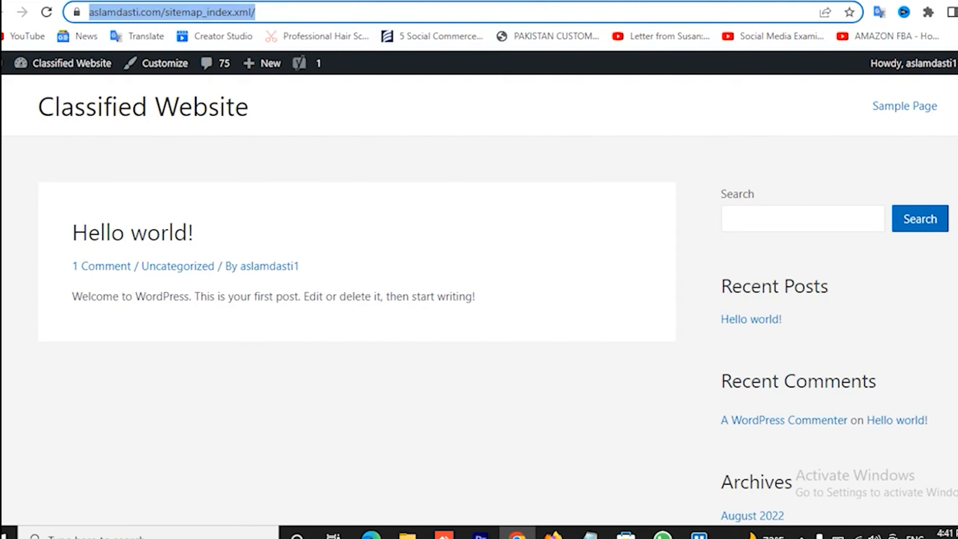
# Switch to Search Console, open the Sitemaps report and place the cursor in the new sitemap URL field.
pyautogui.click(566, 0)
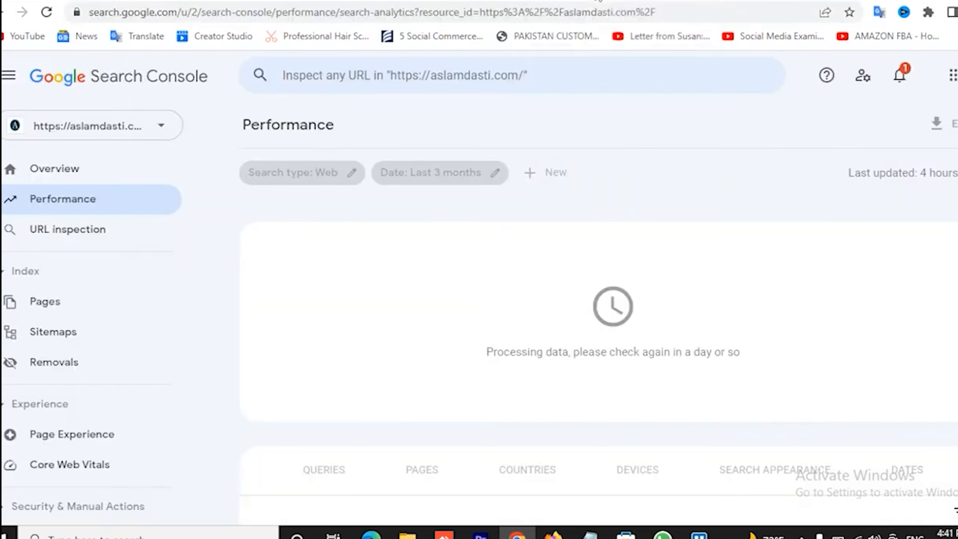
pyautogui.click(56, 340)
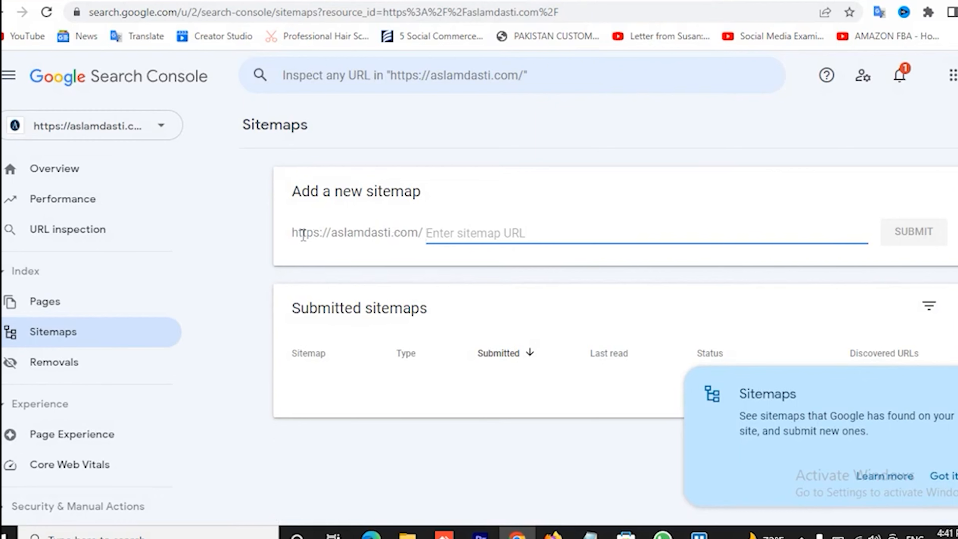
pyautogui.moveTo(293, 234); pyautogui.dragTo(422, 235)
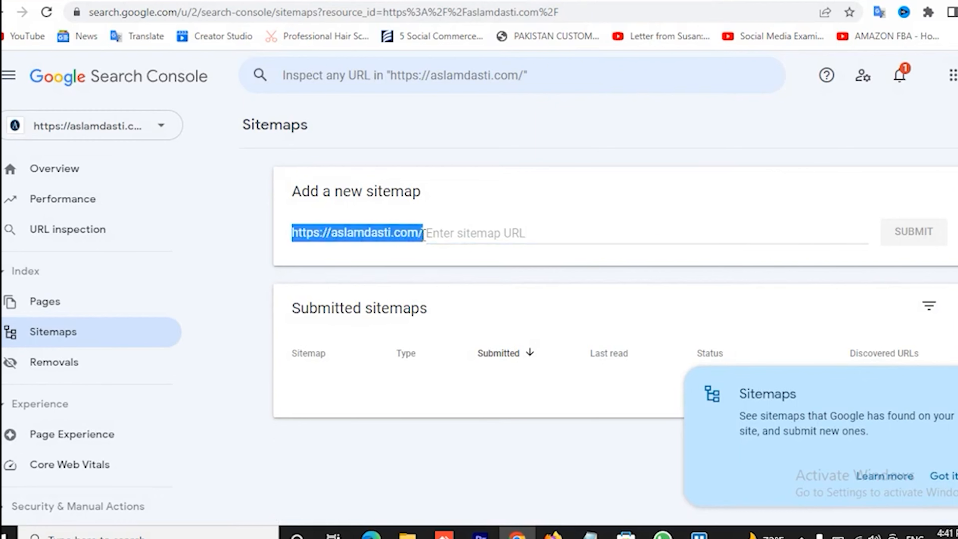
pyautogui.click(442, 234)
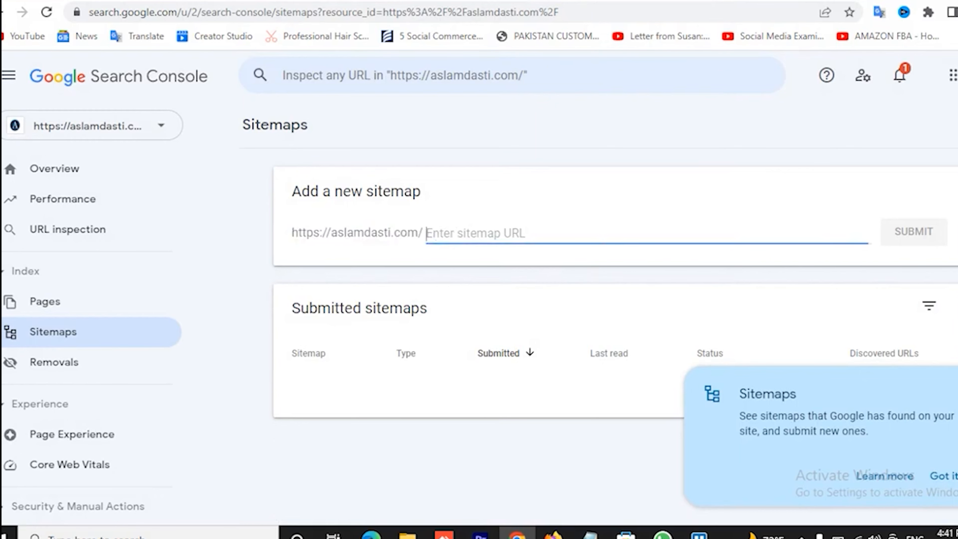
# Return to the sitemap page and copy only the sitemap_index.xml part of its address.
pyautogui.hotkey('ctrl', 'shift', 'Tab')
pyautogui.hotkey('ctrl', 'Tab')
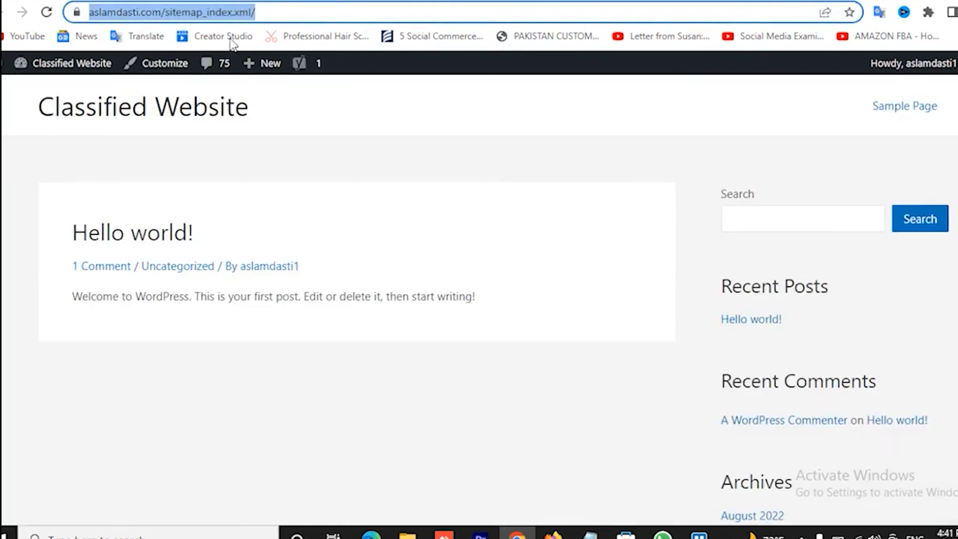
pyautogui.click(210, 12)
pyautogui.moveTo(202, 13); pyautogui.dragTo(287, 14)
pyautogui.hotkey('ctrl', 'c')
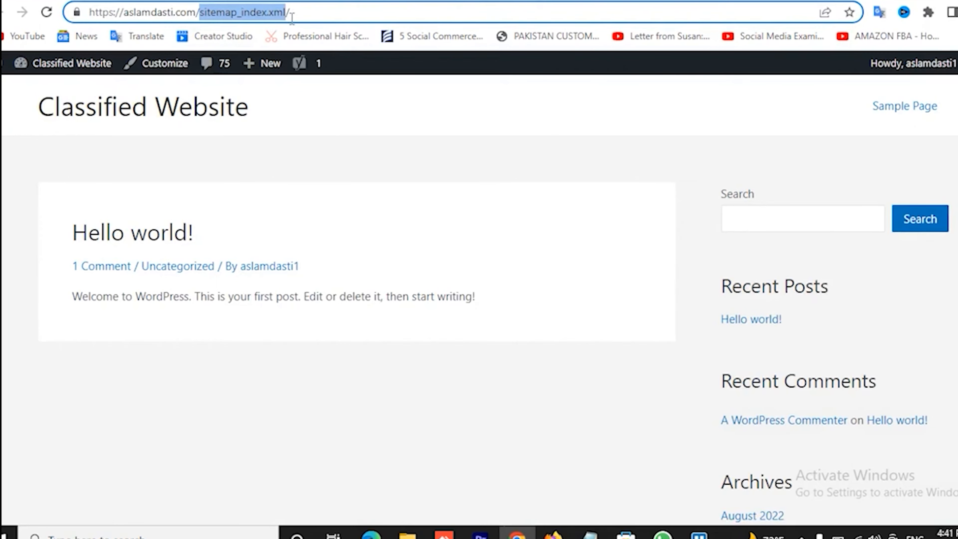
# Submit sitemap_index.xml as a new sitemap in Search Console and dismiss the confirmation.
pyautogui.hotkey('ctrl', 'Tab')
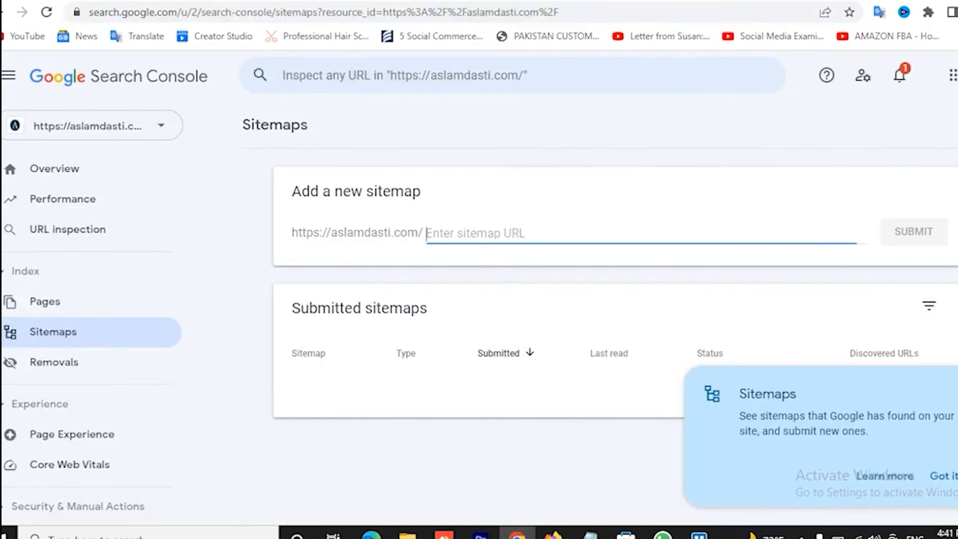
pyautogui.hotkey('ctrl', 'v')
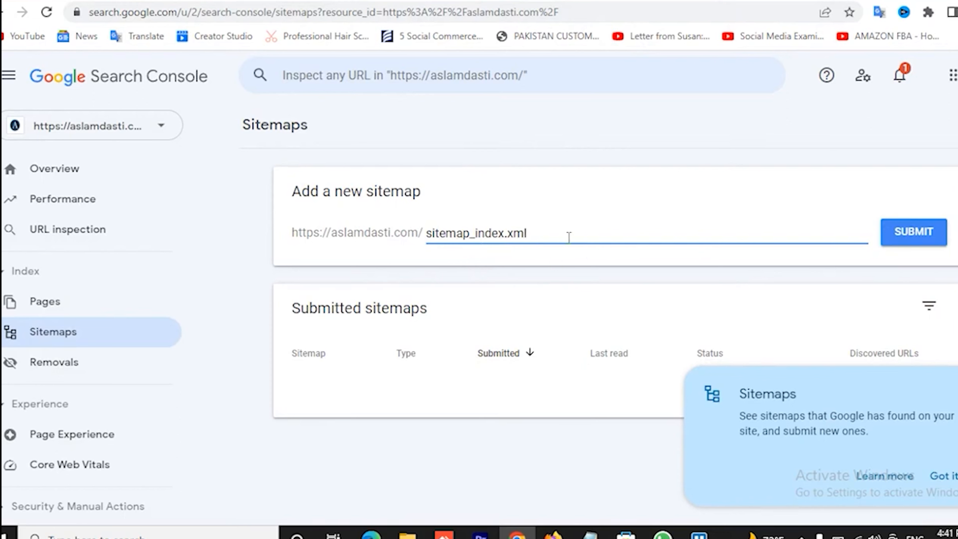
pyautogui.click(918, 241)
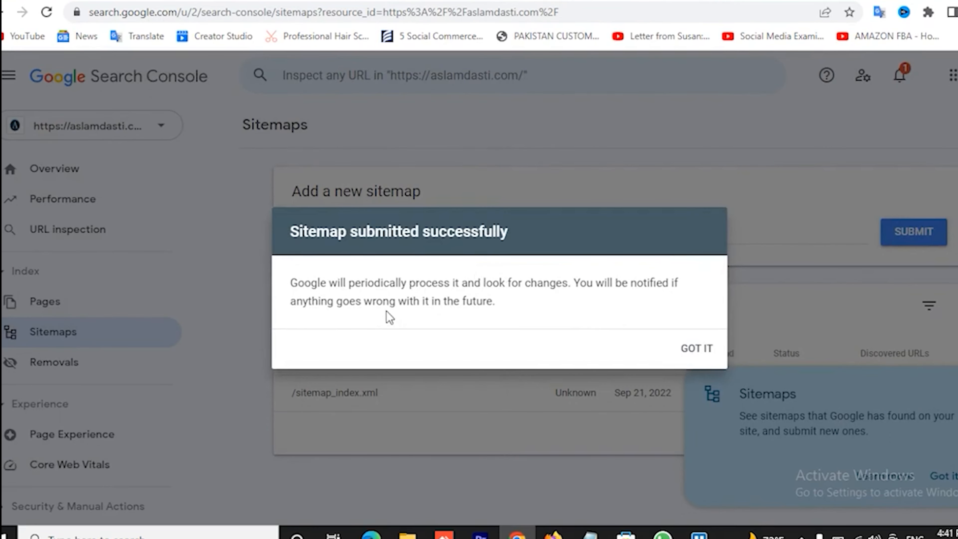
pyautogui.click(694, 349)
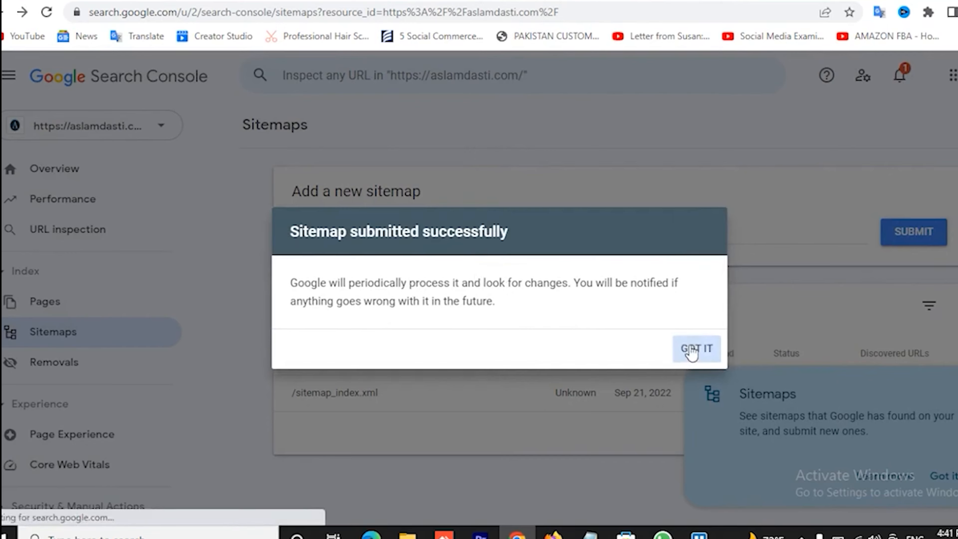
# View the Performance report and go to the property's Settings to check users and permissions.
pyautogui.click(301, 1)
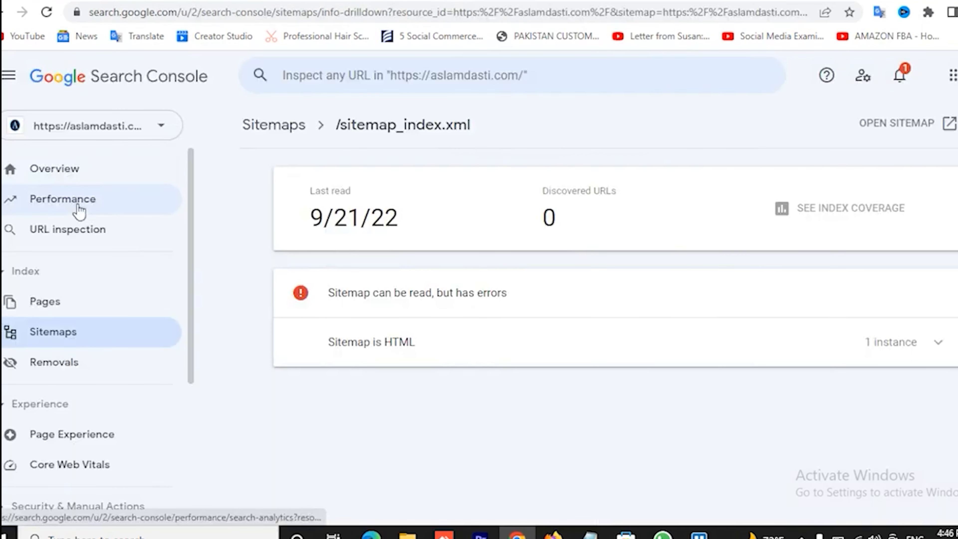
pyautogui.click(72, 204)
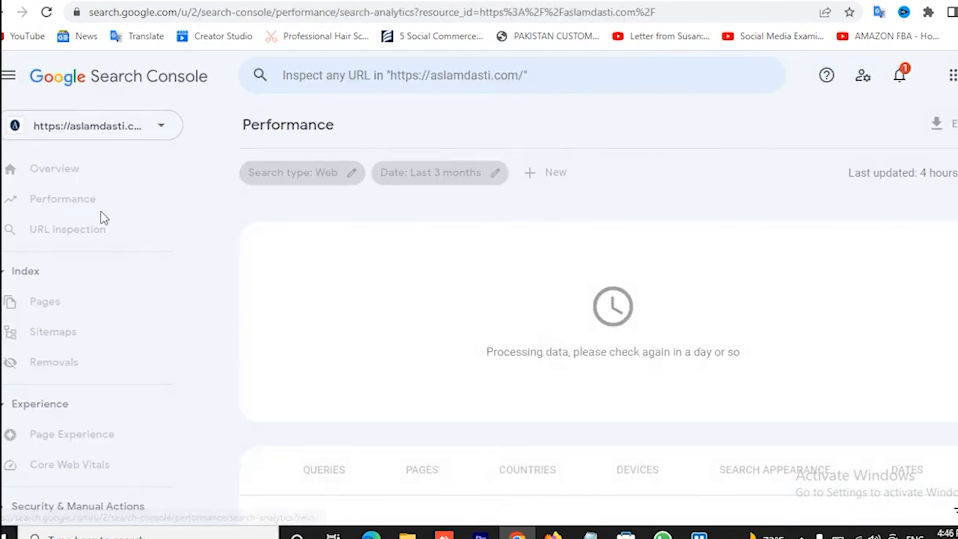
pyautogui.scroll(-5, 167, 347)
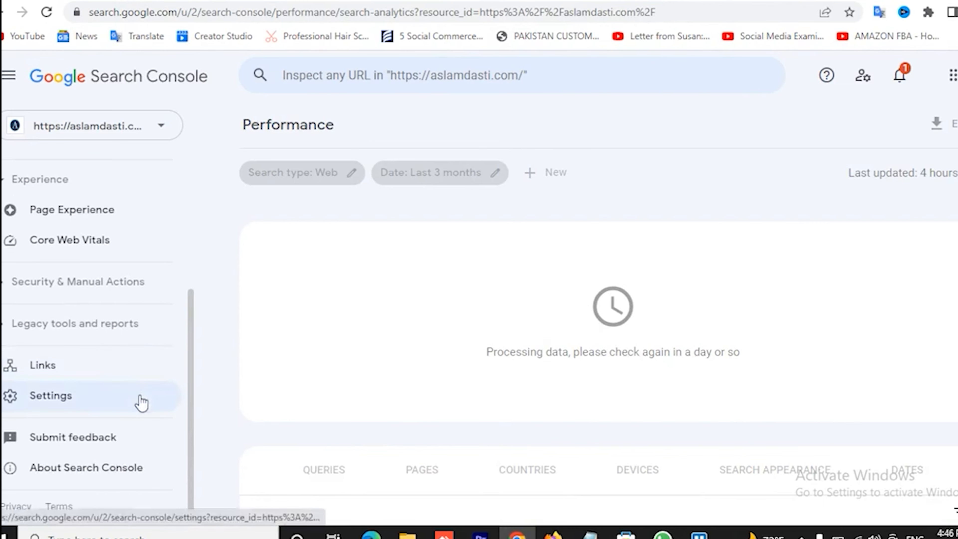
pyautogui.click(64, 399)
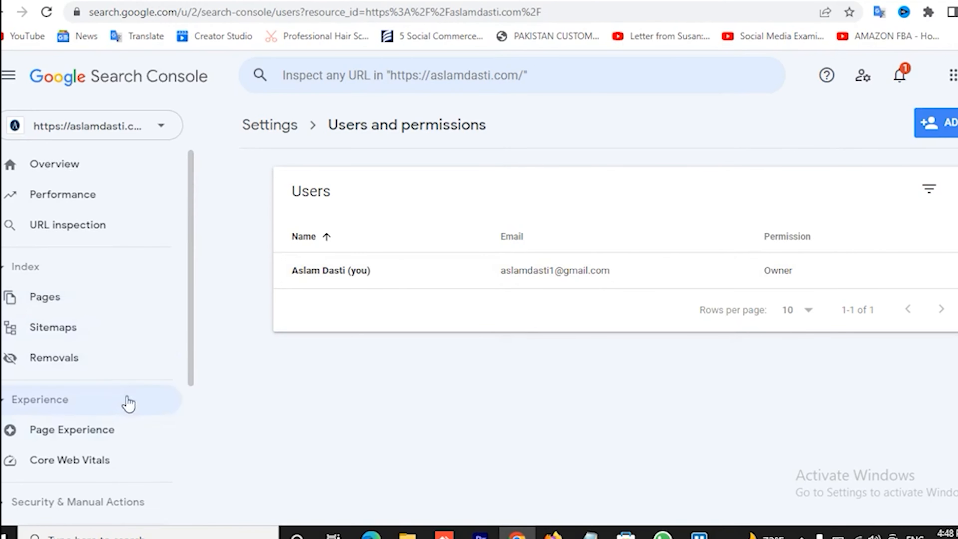
# Expand the Security & Manual Actions and Legacy tools and reports sections and open International targeting.
pyautogui.scroll(-5, 128, 402)
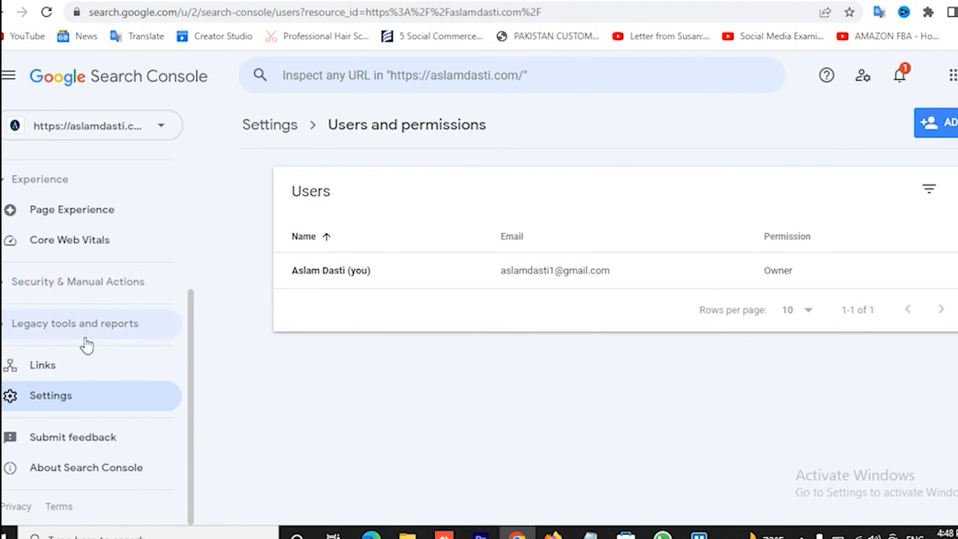
pyautogui.click(3, 293)
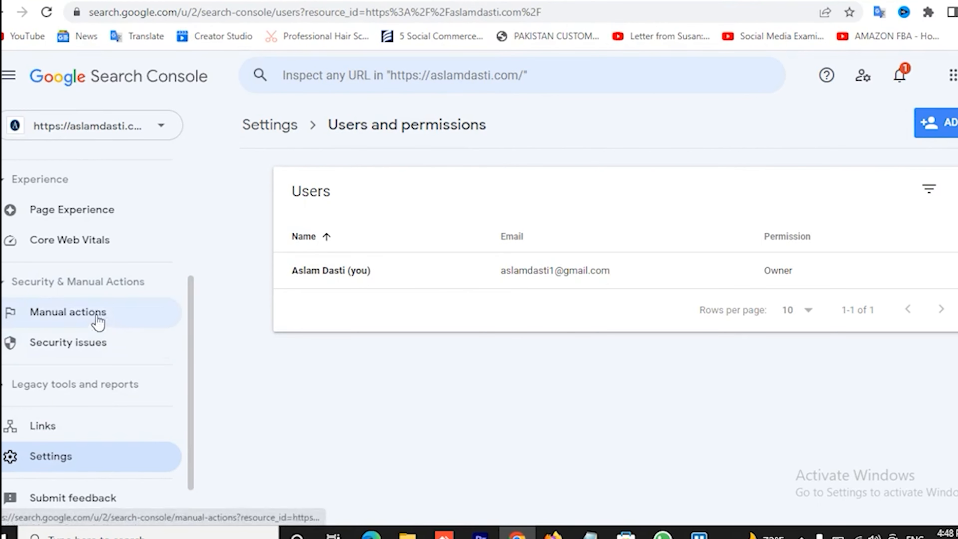
pyautogui.click(44, 393)
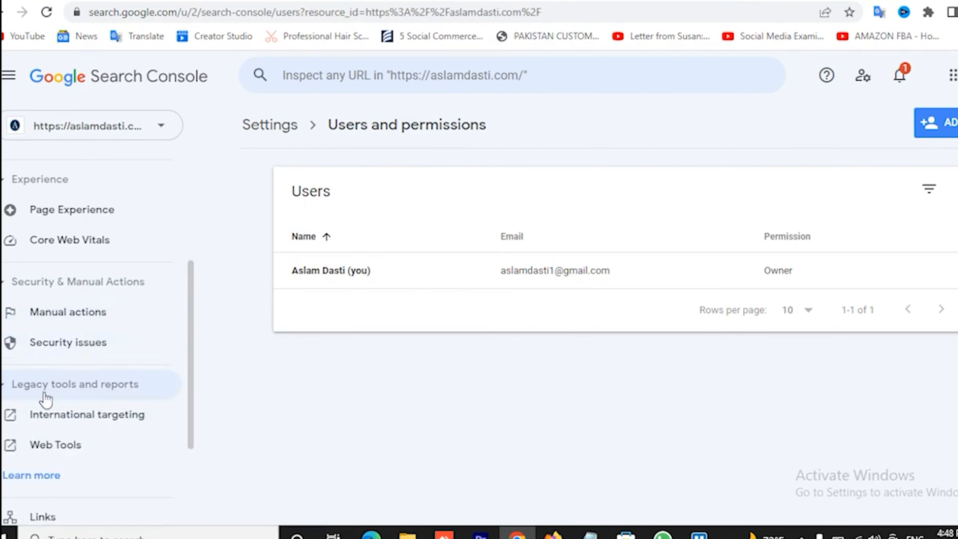
pyautogui.scroll(-2, 132, 381)
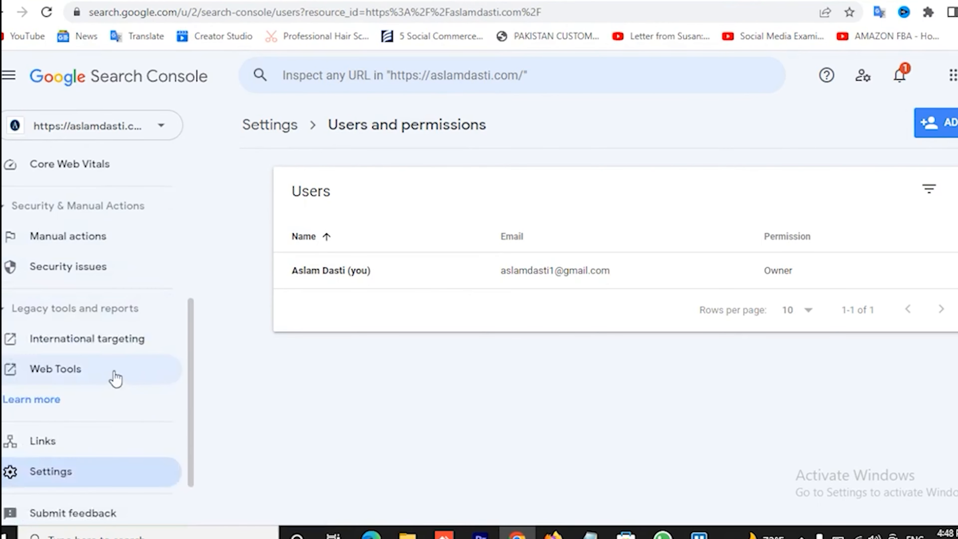
pyautogui.click(125, 348)
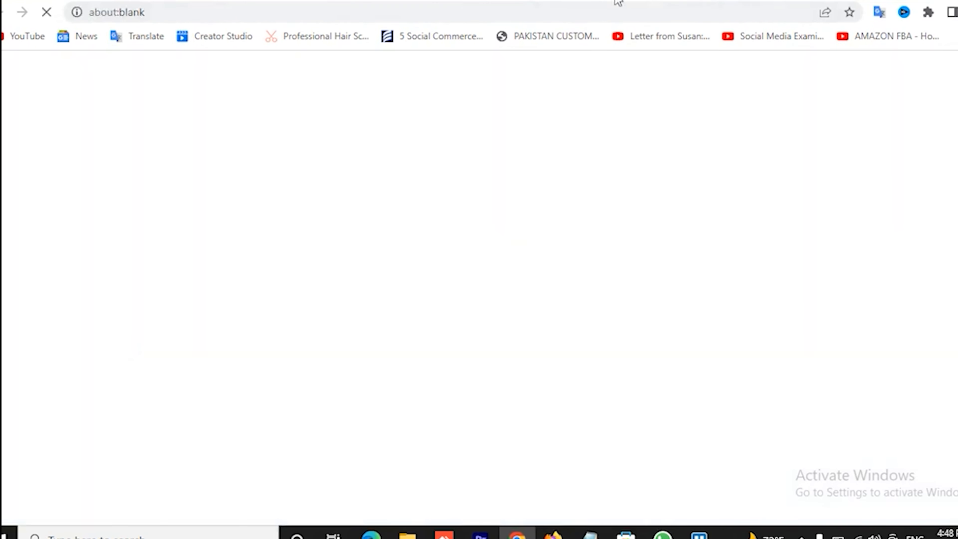